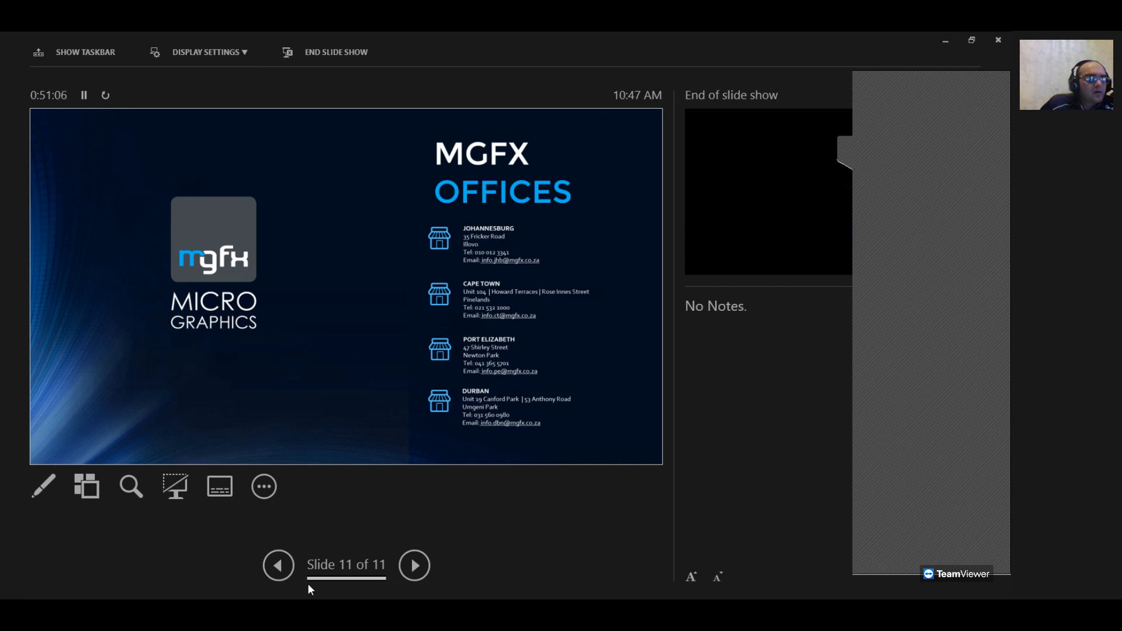
Switch from the slide show's presenter view to Chrome and move a new tab out into its own window.
click(971, 40)
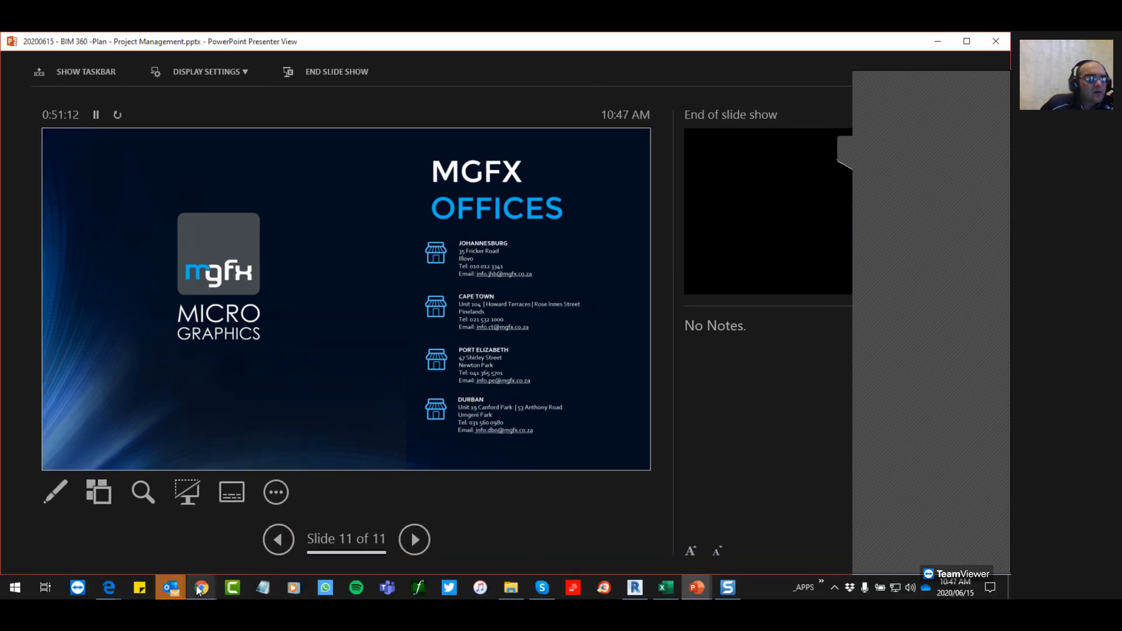
click(201, 587)
click(334, 524)
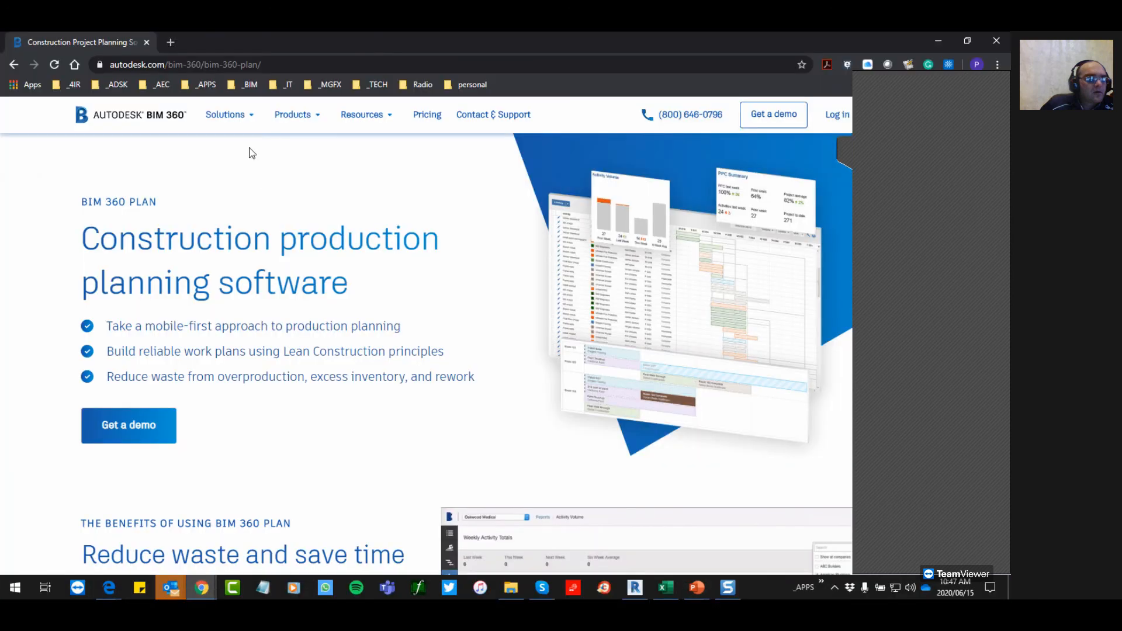
click(173, 42)
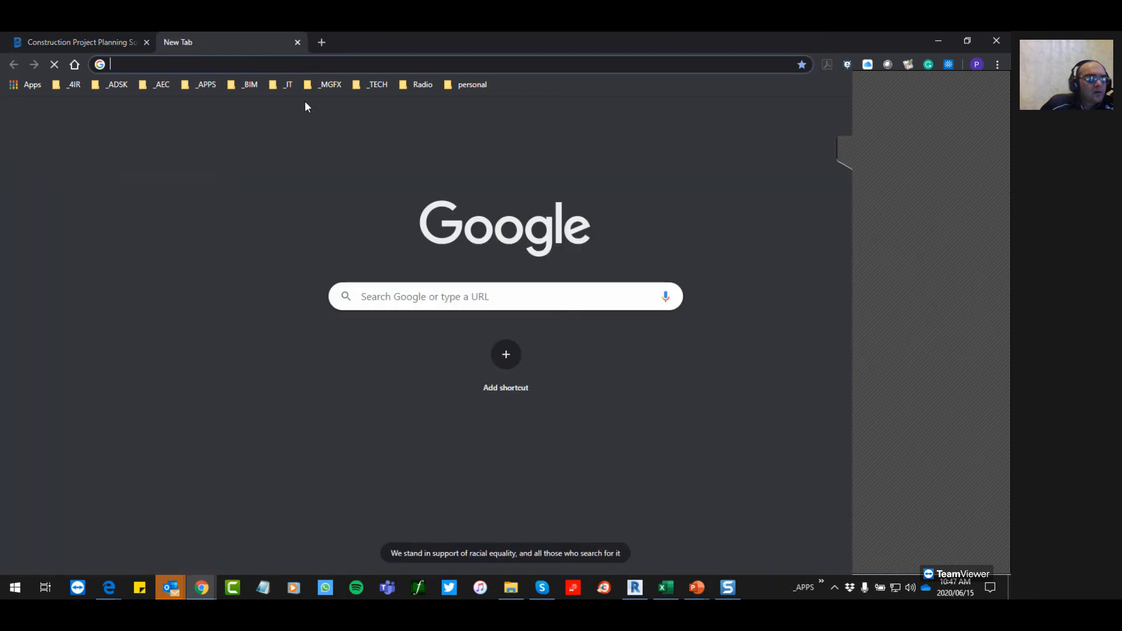
drag(198, 39, 1, 64)
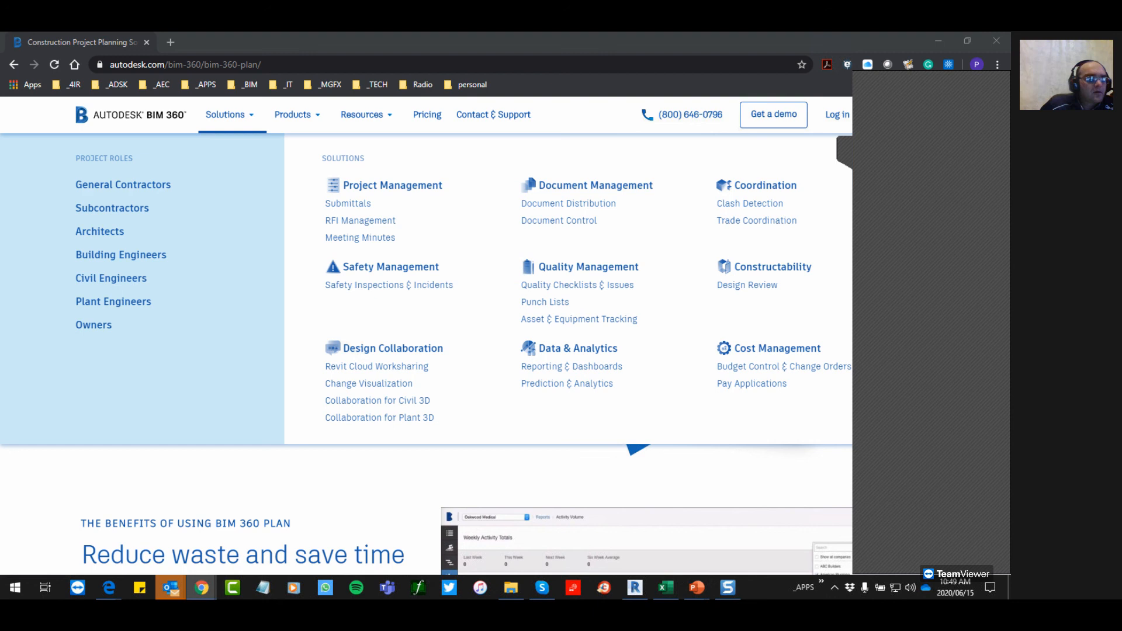
Bring the browser window with the Micrographics blog to the front and look through the blog posts.
click(199, 591)
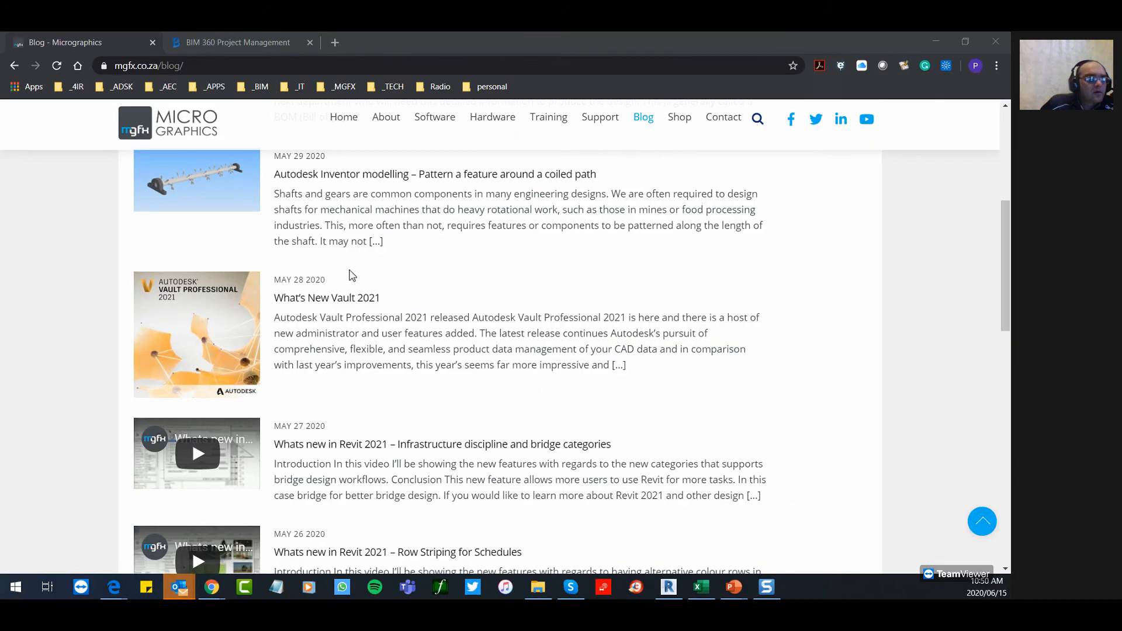
scroll(354, 280, up, 6)
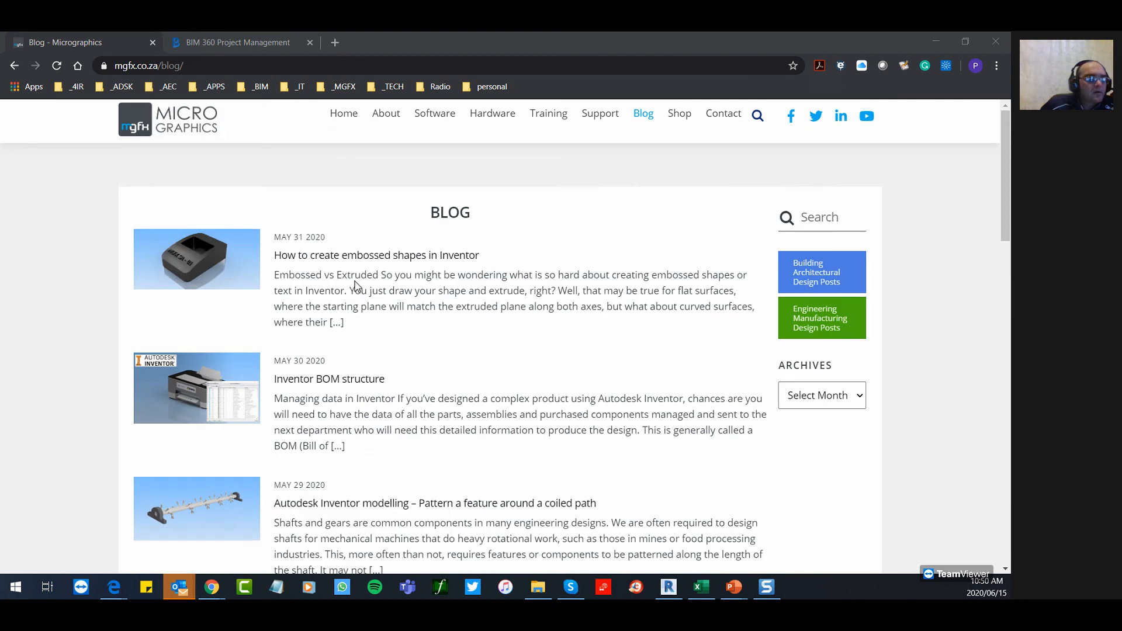
scroll(356, 280, down, 6)
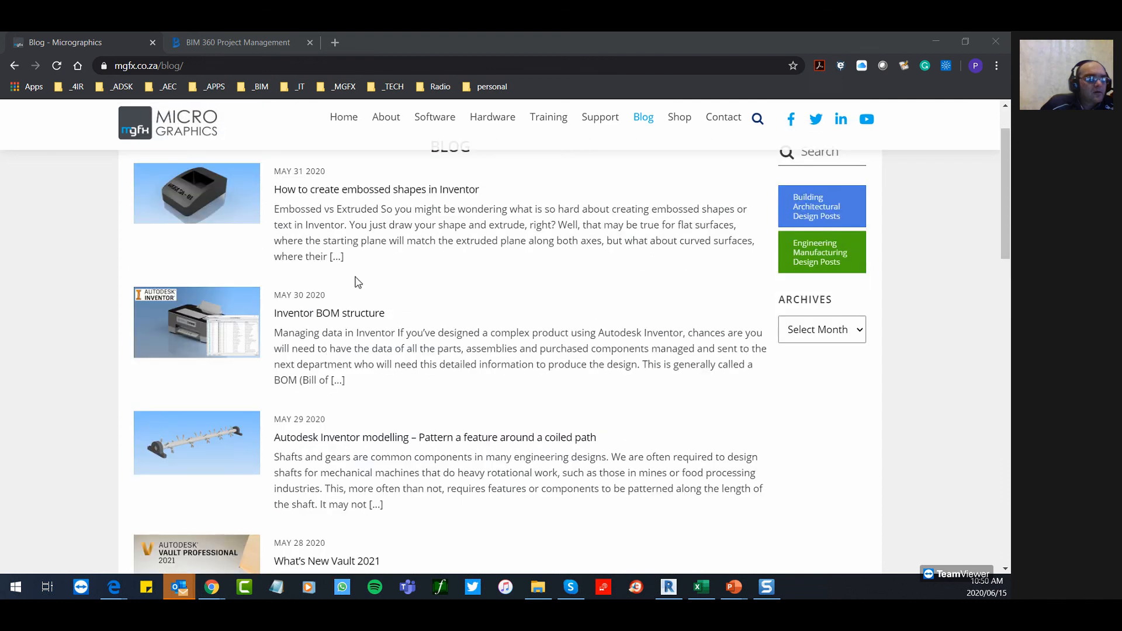
scroll(361, 271, down, 6)
scroll(368, 274, up, 2)
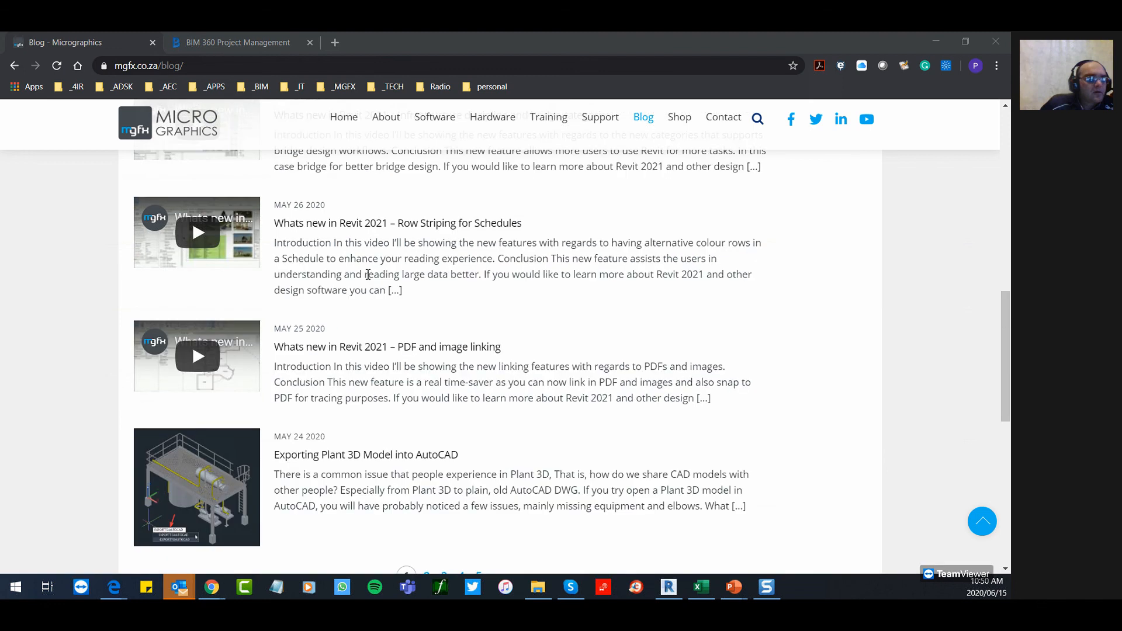
scroll(349, 316, up, 1)
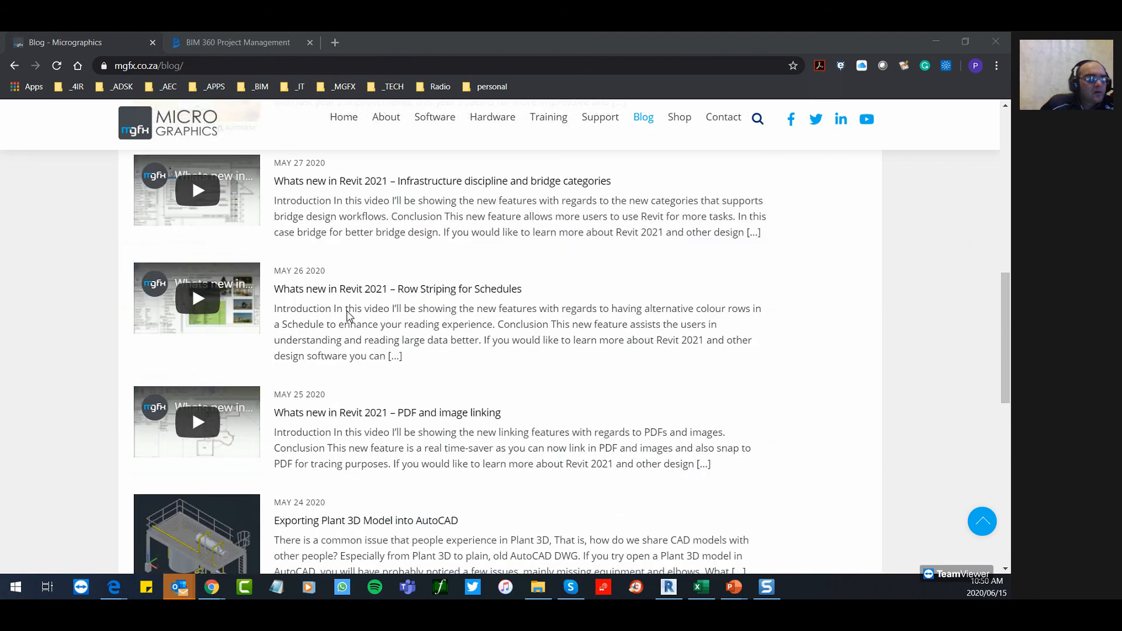
scroll(348, 313, up, 9)
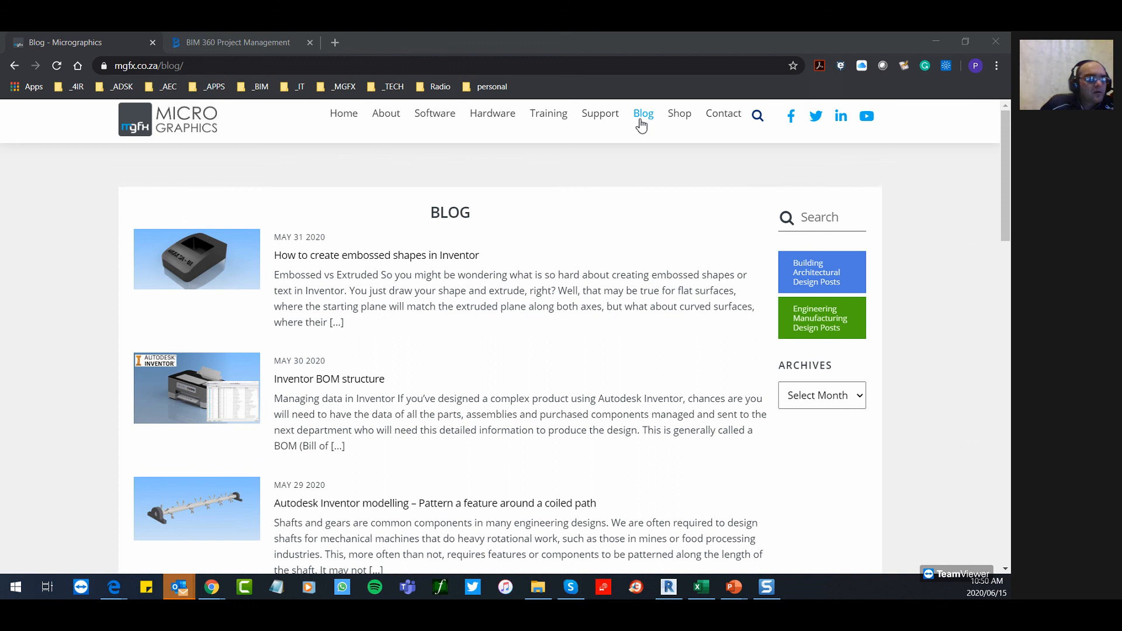
Draft a new RFI in BIM 360 Project Management titled "RF I" and assign it to Micrographics BIM 1 Dummy Account.
click(243, 49)
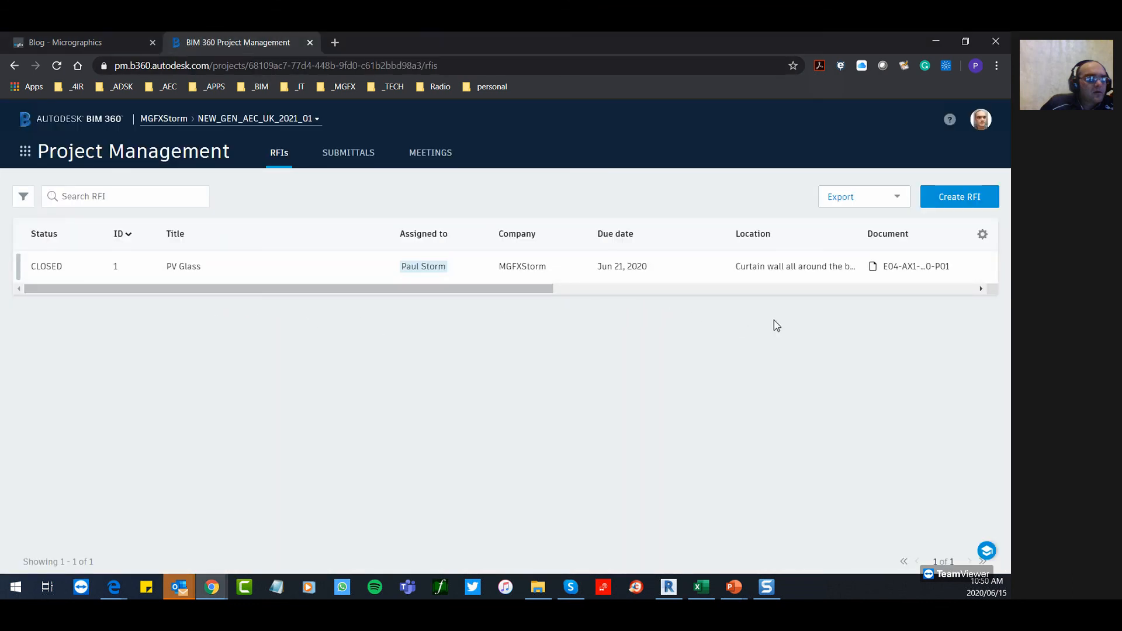
click(955, 197)
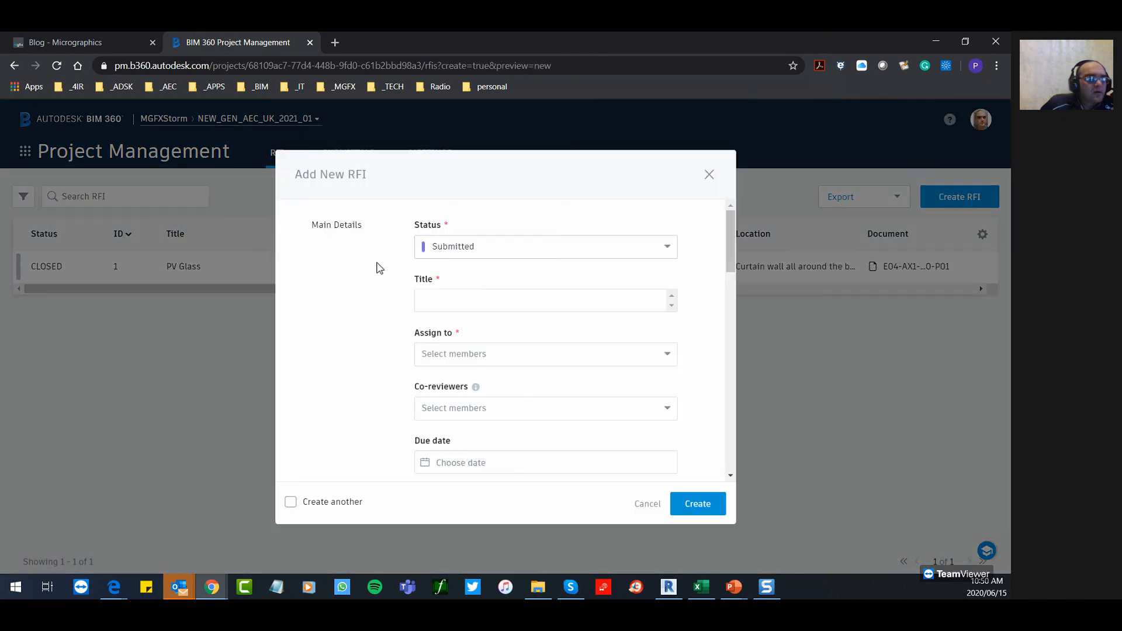
click(461, 301)
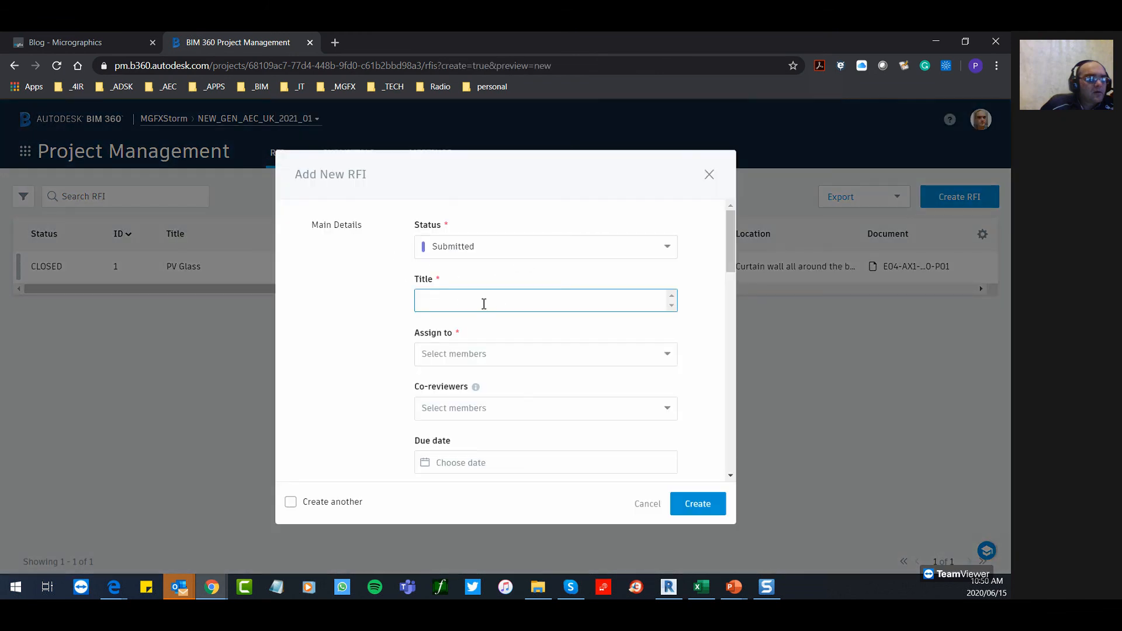
text(RF I)
click(498, 357)
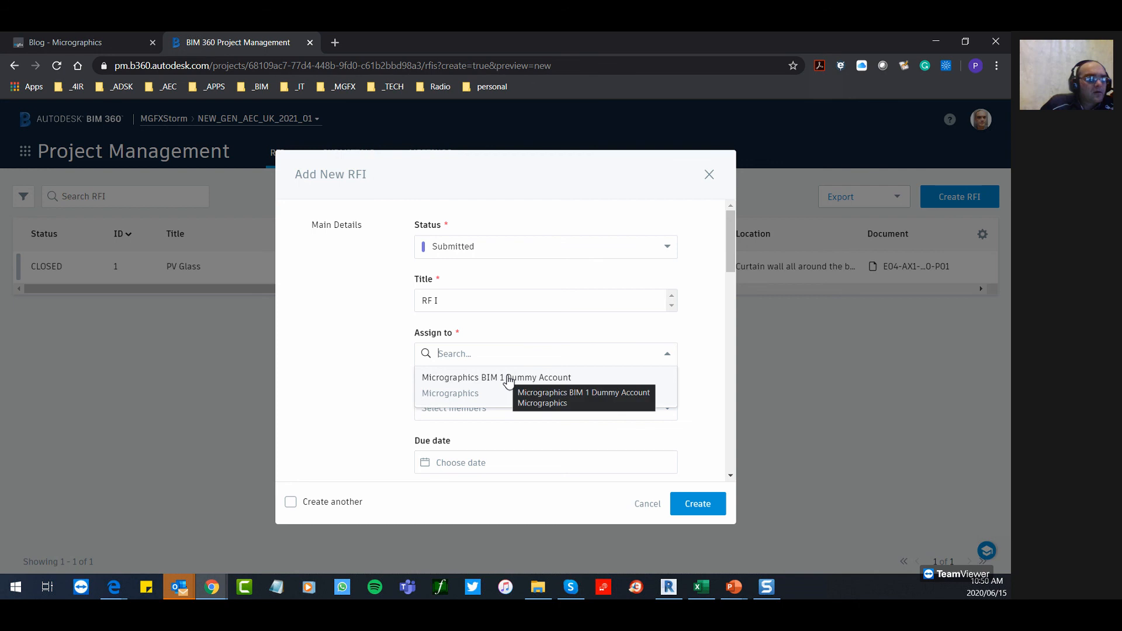
click(508, 380)
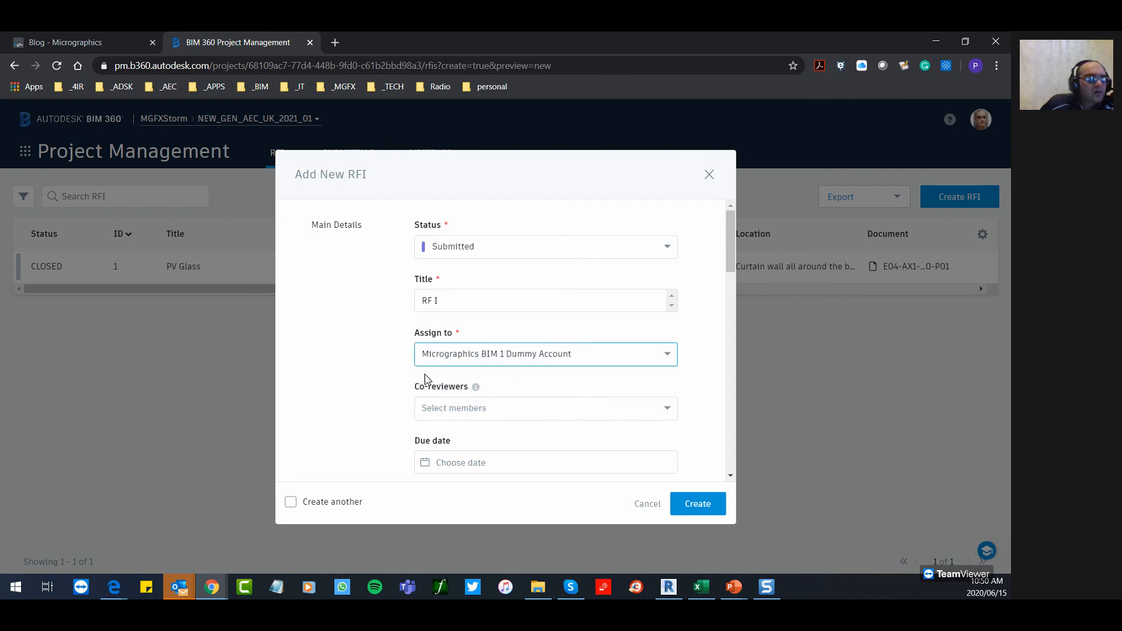
Look through the members available as co-reviewers for the RFI and discard the new RFI form.
click(665, 411)
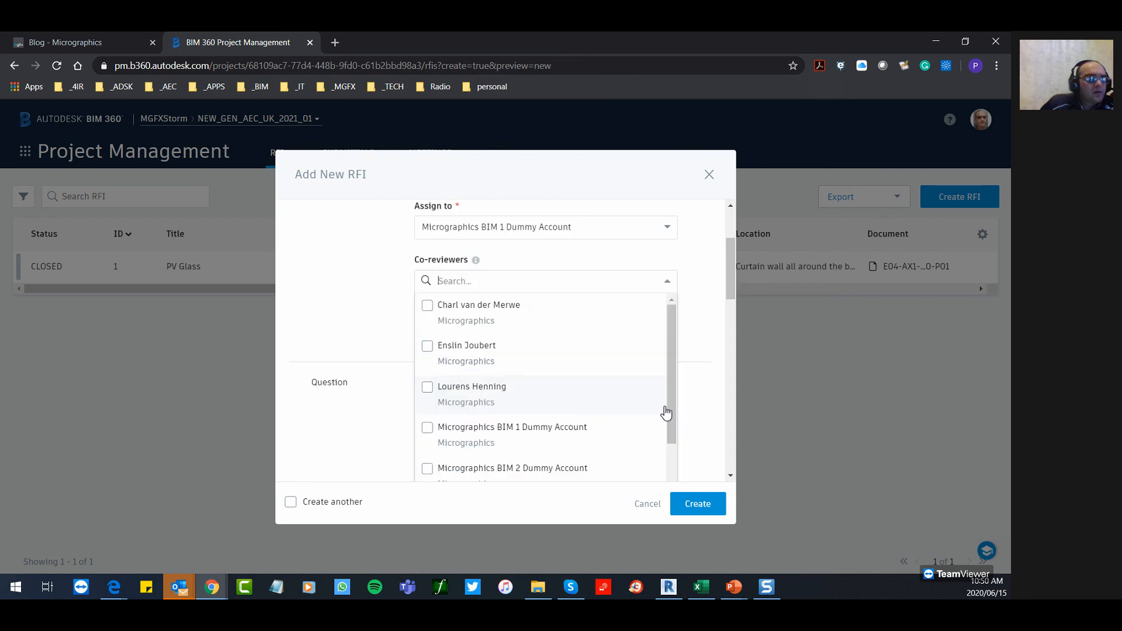
mouse_move(672, 352)
mouse_down()
mouse_move(679, 440)
mouse_move(671, 342)
mouse_up()
mouse_move(666, 348)
mouse_down()
mouse_move(656, 403)
mouse_move(660, 353)
mouse_up()
click(413, 258)
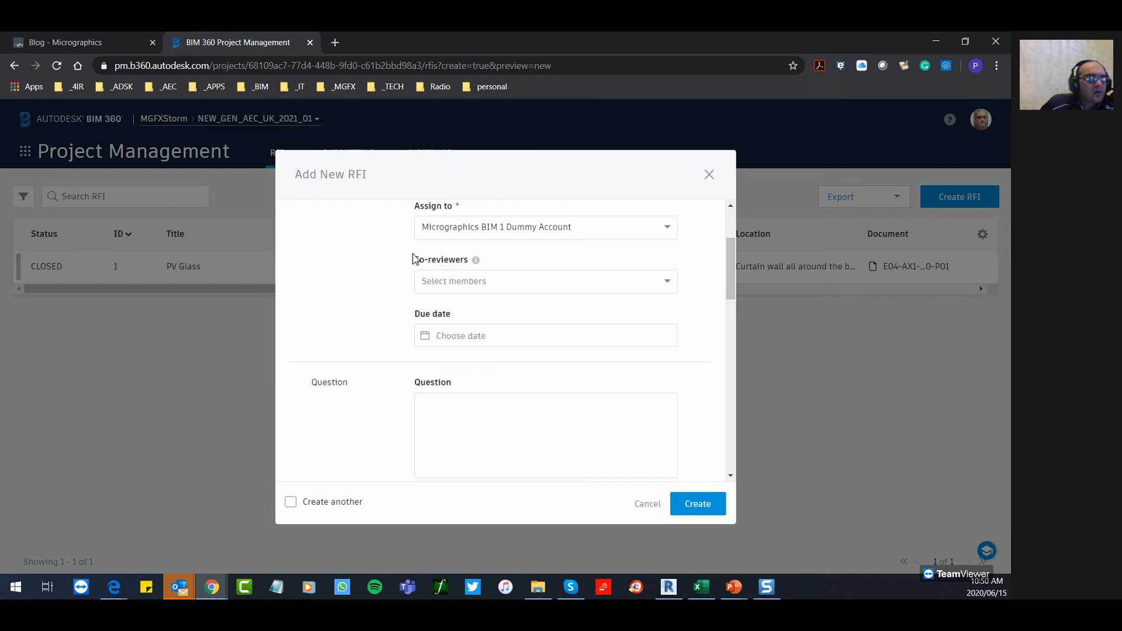
click(709, 174)
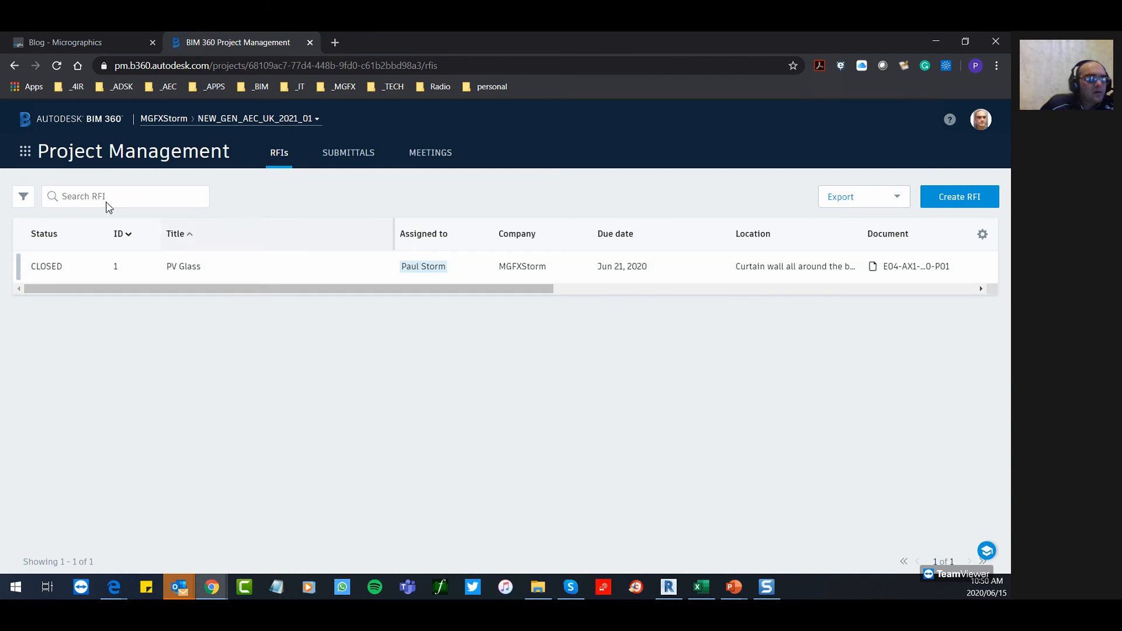
In Project Admin, change the project's RFI workflow to RFI Workflow with Additional Reviewer.
click(26, 155)
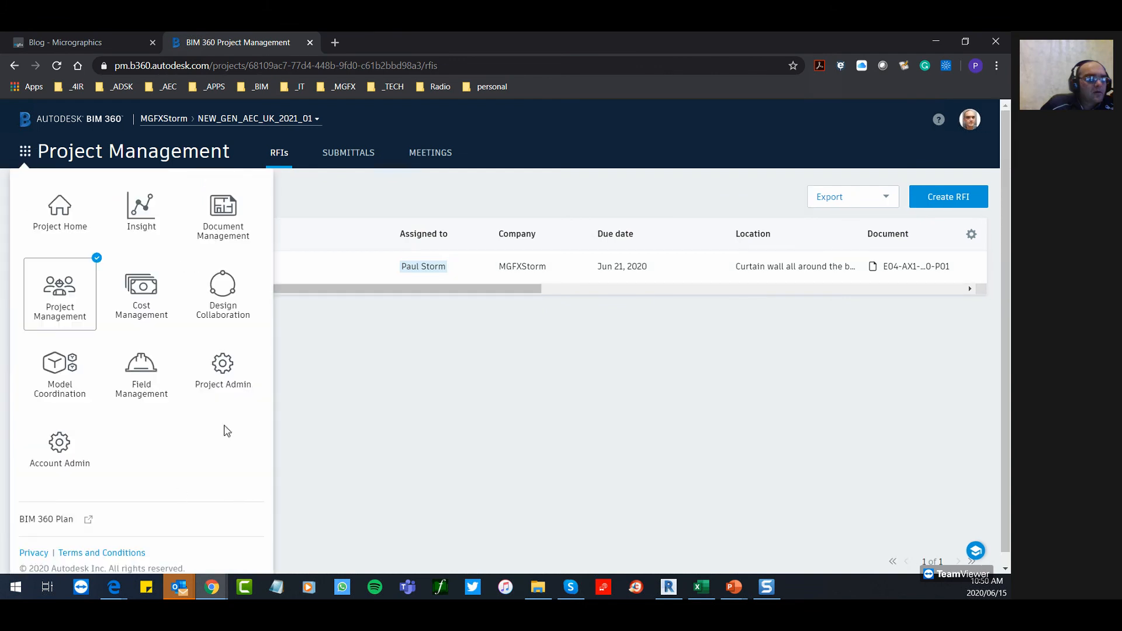
click(215, 372)
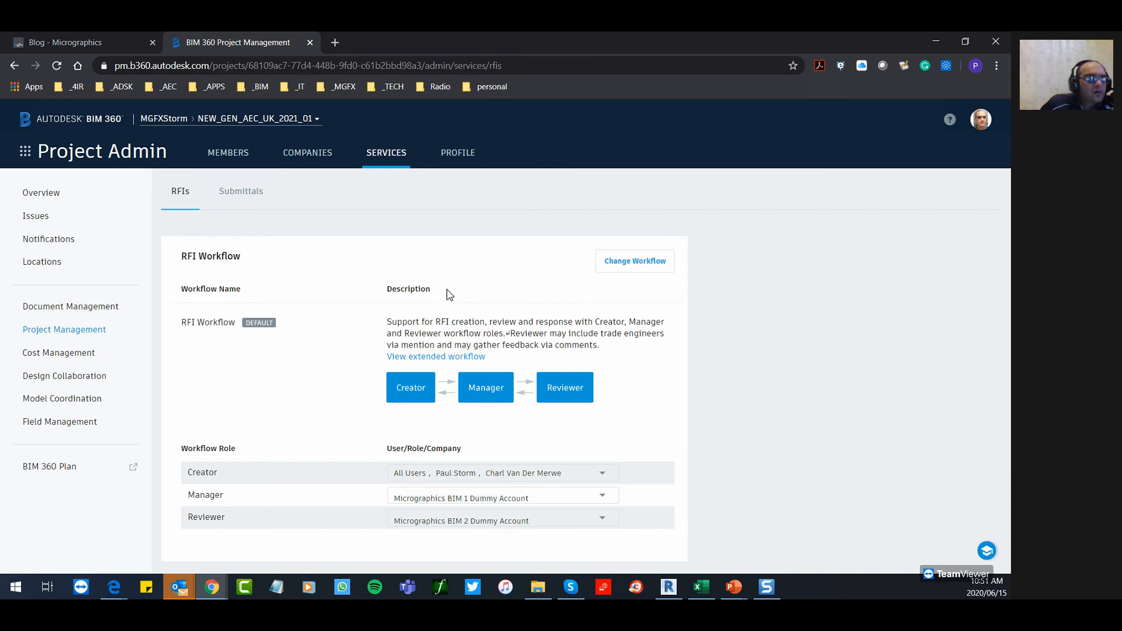
key(ctrl)
key(ctrl)
click(647, 272)
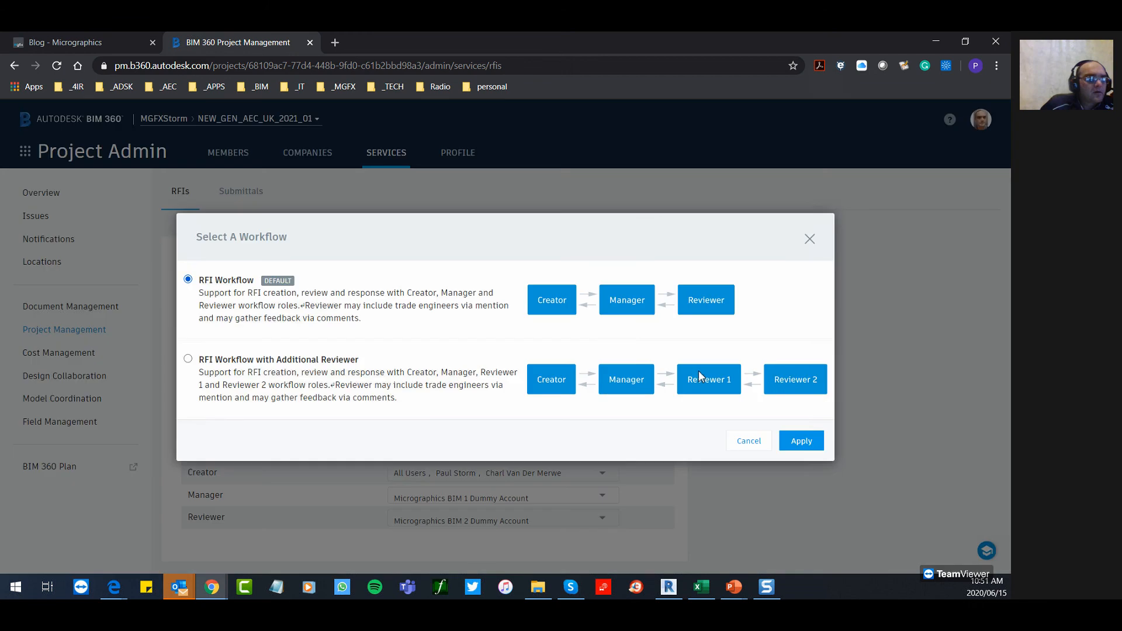
click(188, 358)
click(802, 441)
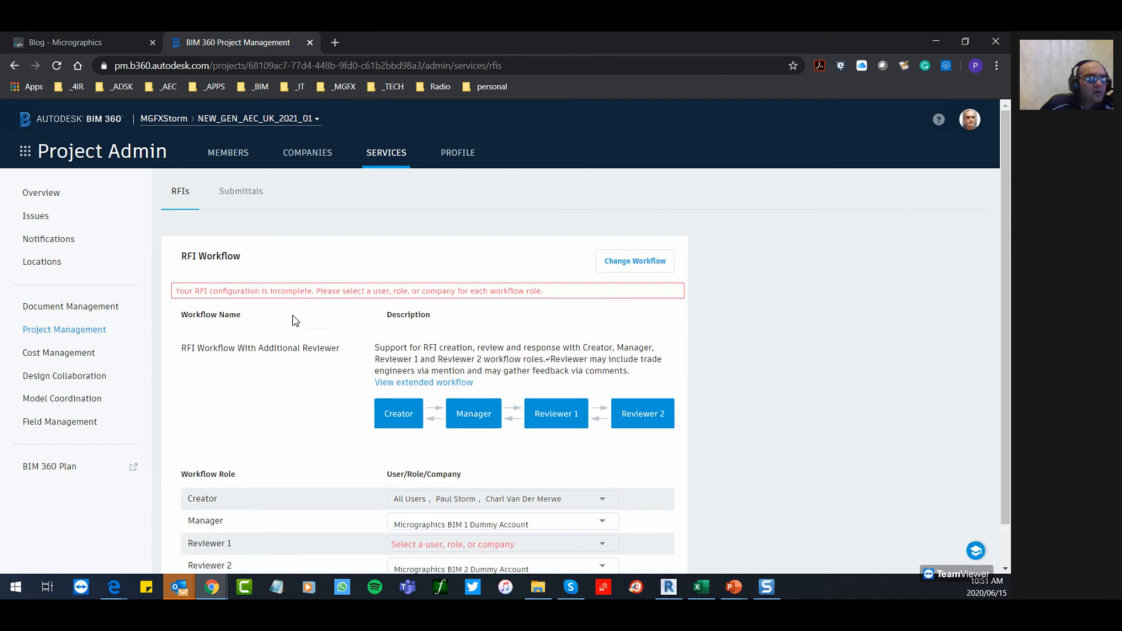
Examine the RFI workflow's role assignments and its extended workflow diagram, closing the diagram when done.
scroll(295, 321, down, 1)
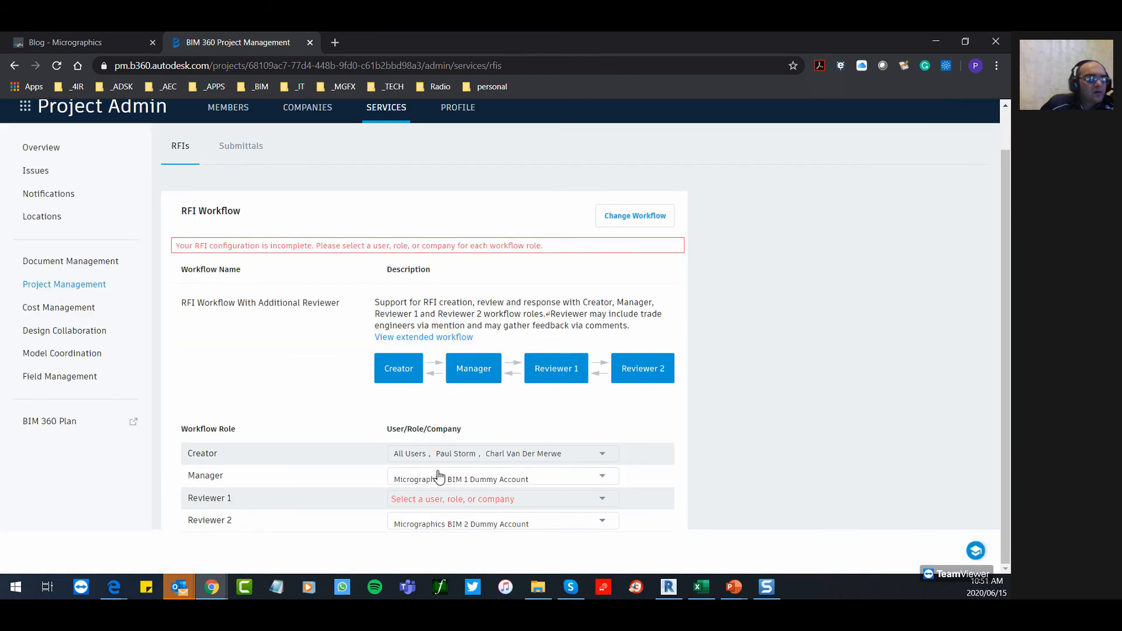
click(212, 522)
click(413, 336)
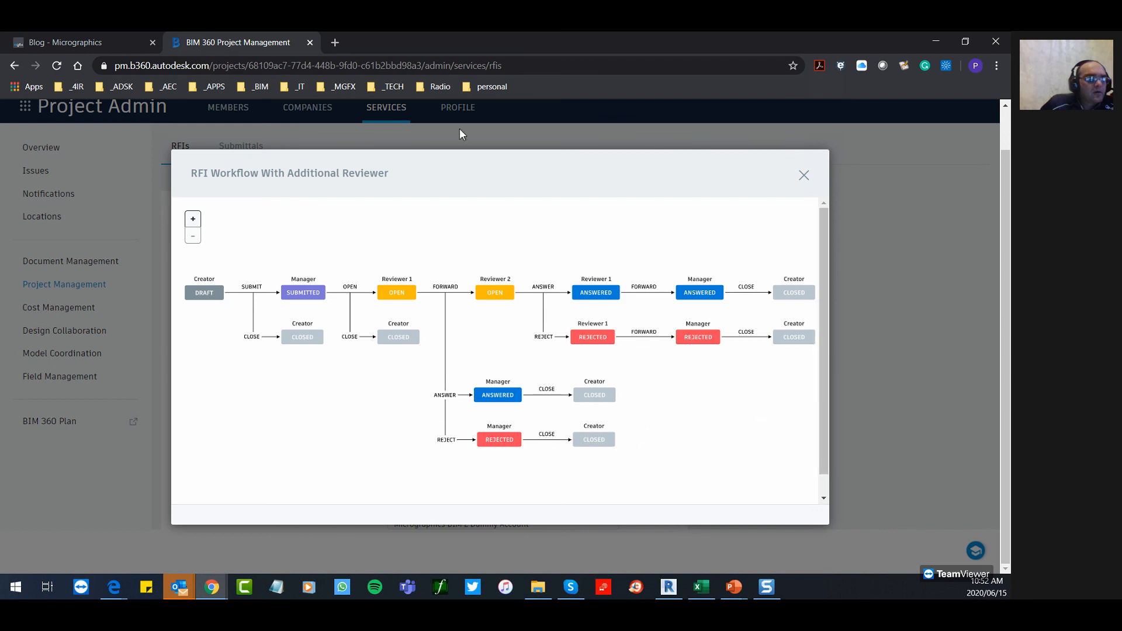
click(804, 176)
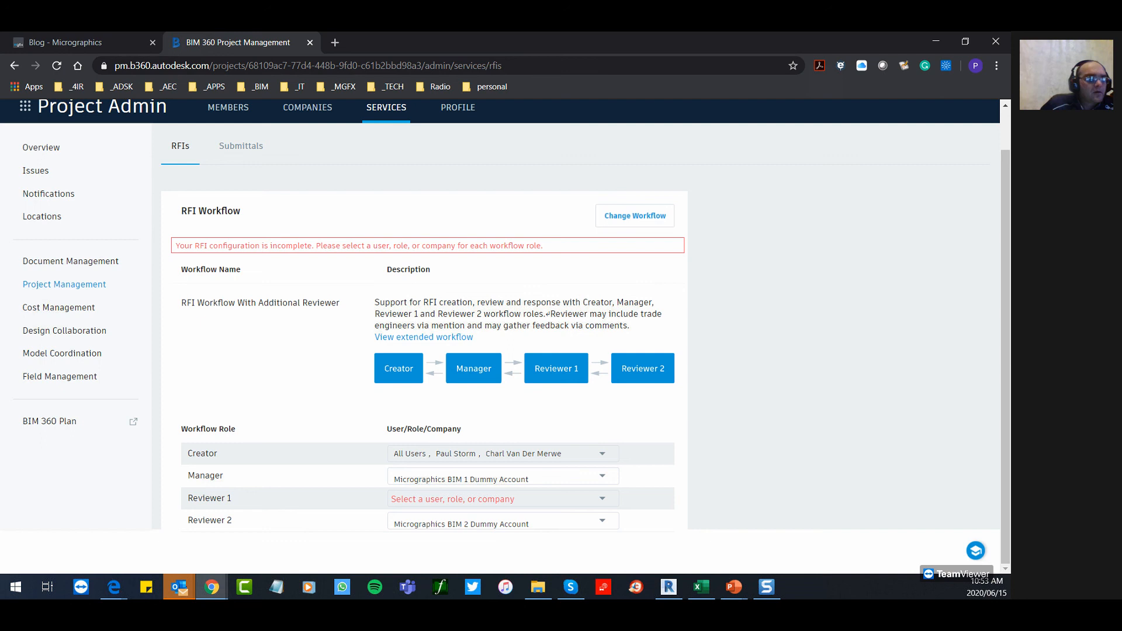
Capture the RFI Workflow settings page as a screenshot in Snagit Editor.
click(0, 221)
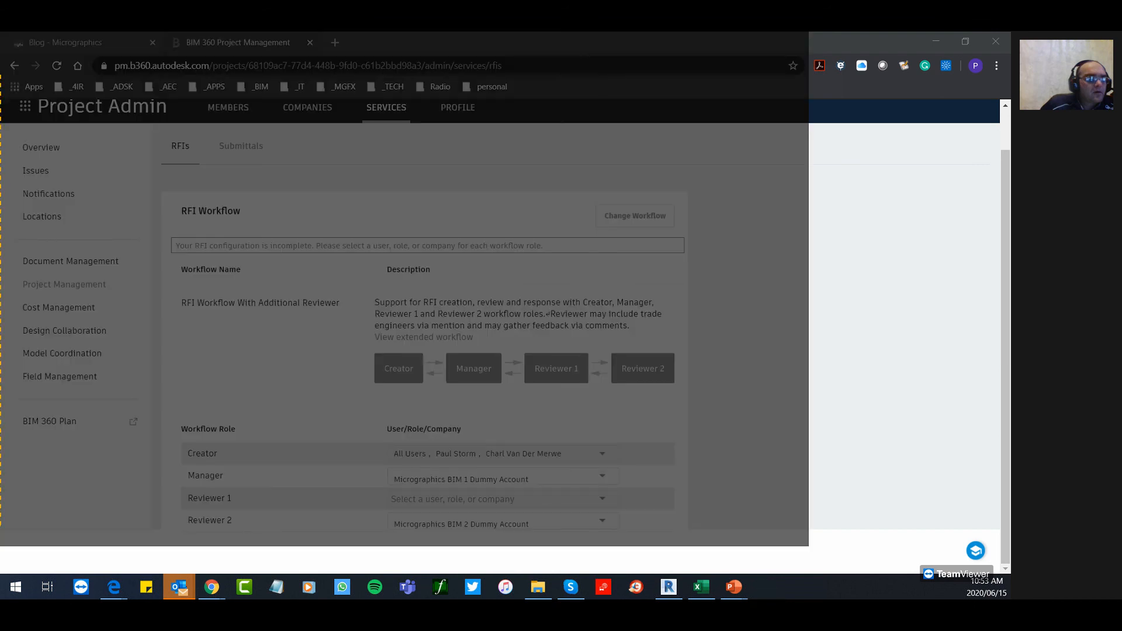
click(1, 262)
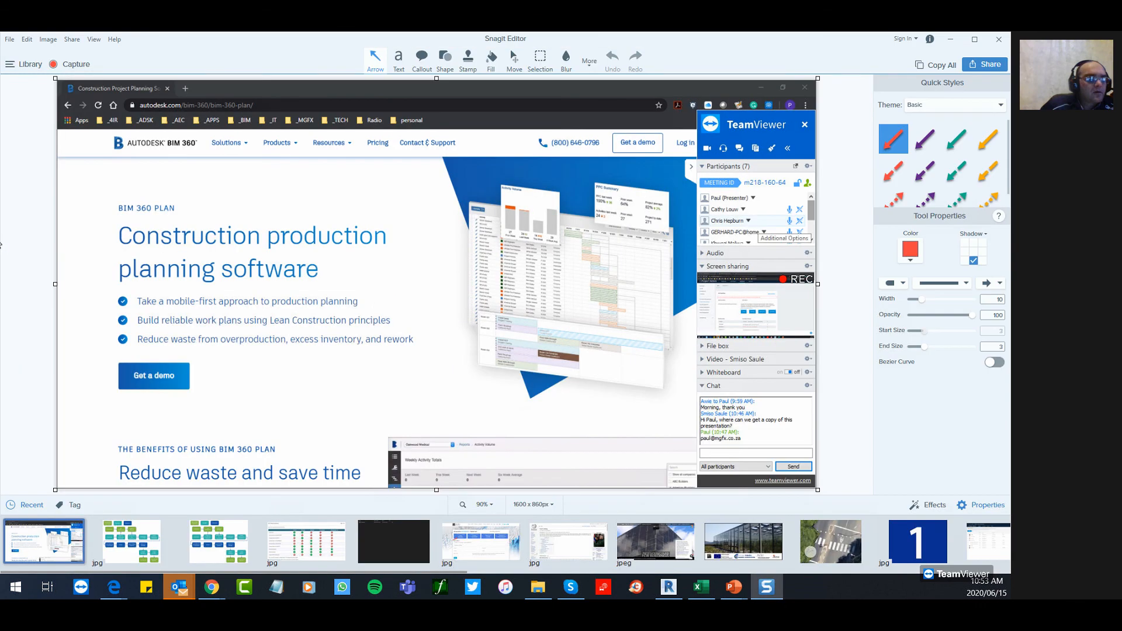
key(alt+F4)
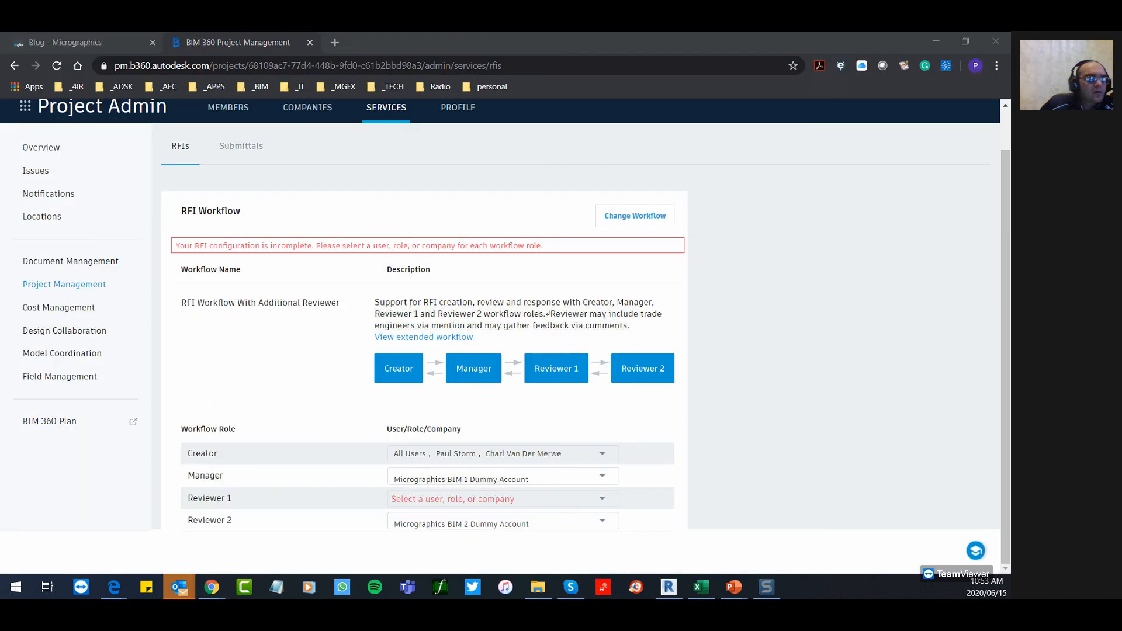
key(Print)
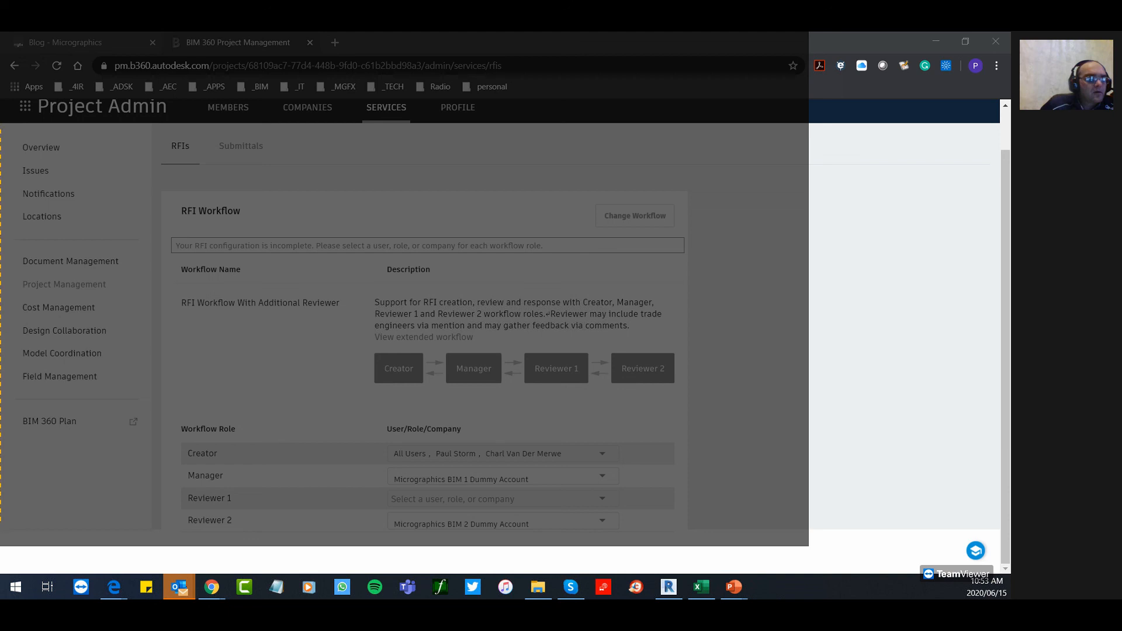
key(Escape)
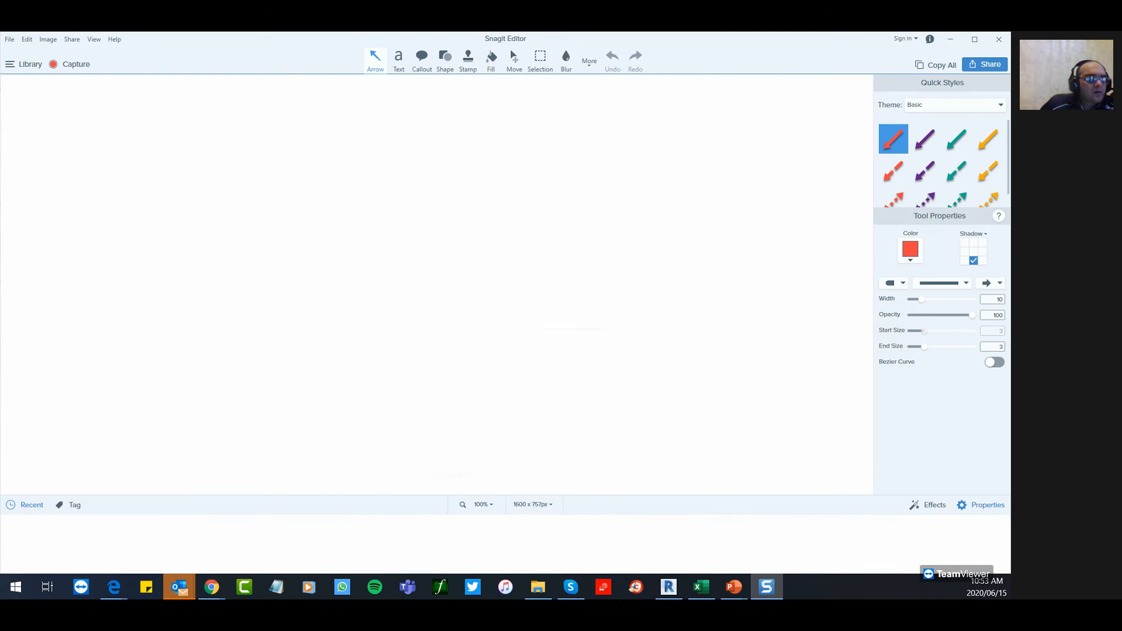